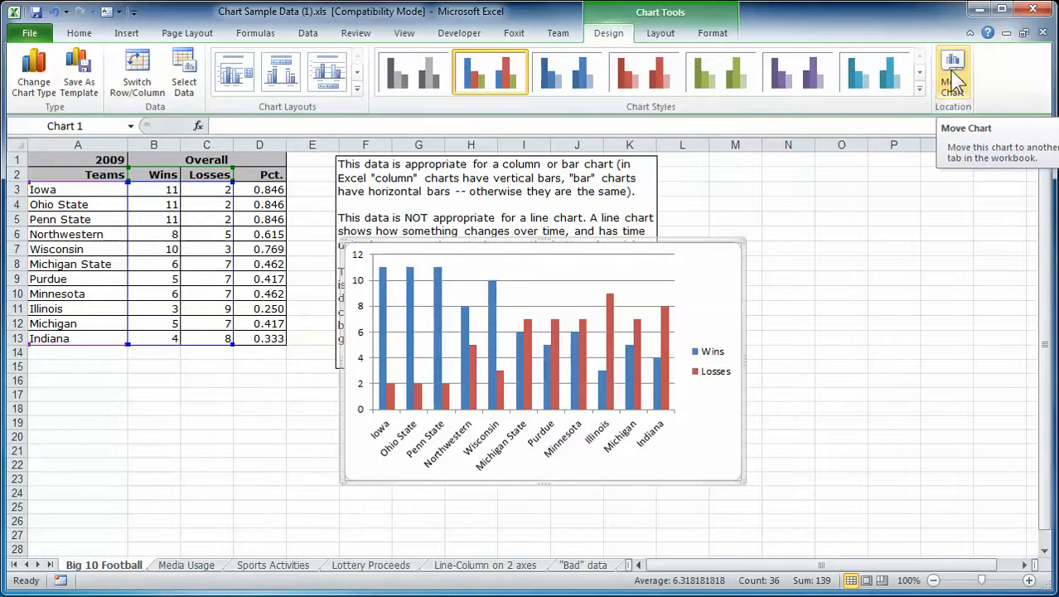
Move the wins and losses chart from the Big 10 Football sheet to a new chart sheet named Chart1
left_click(956, 79)
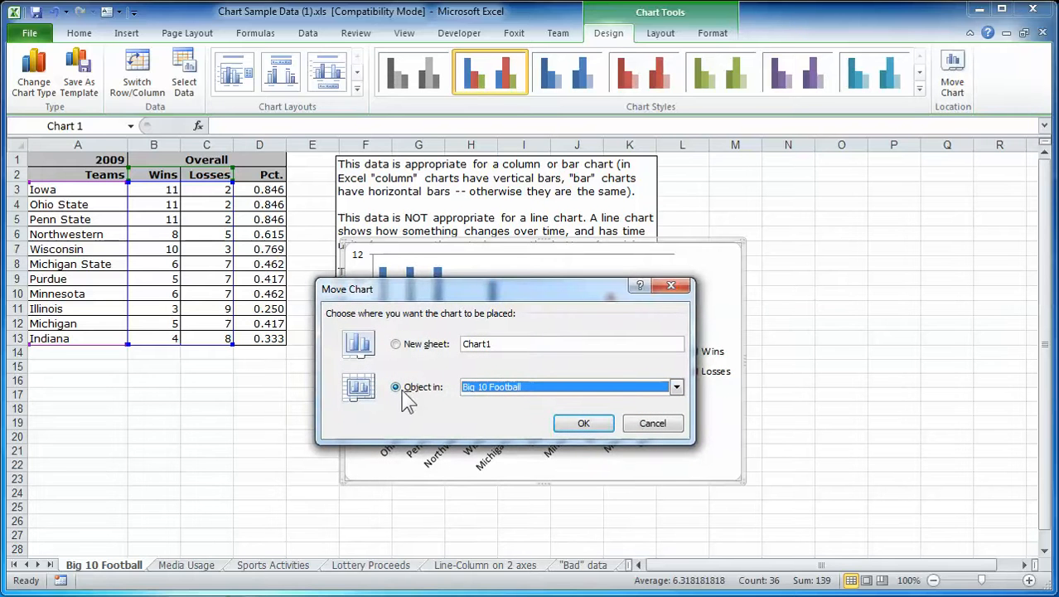
left_click(396, 344)
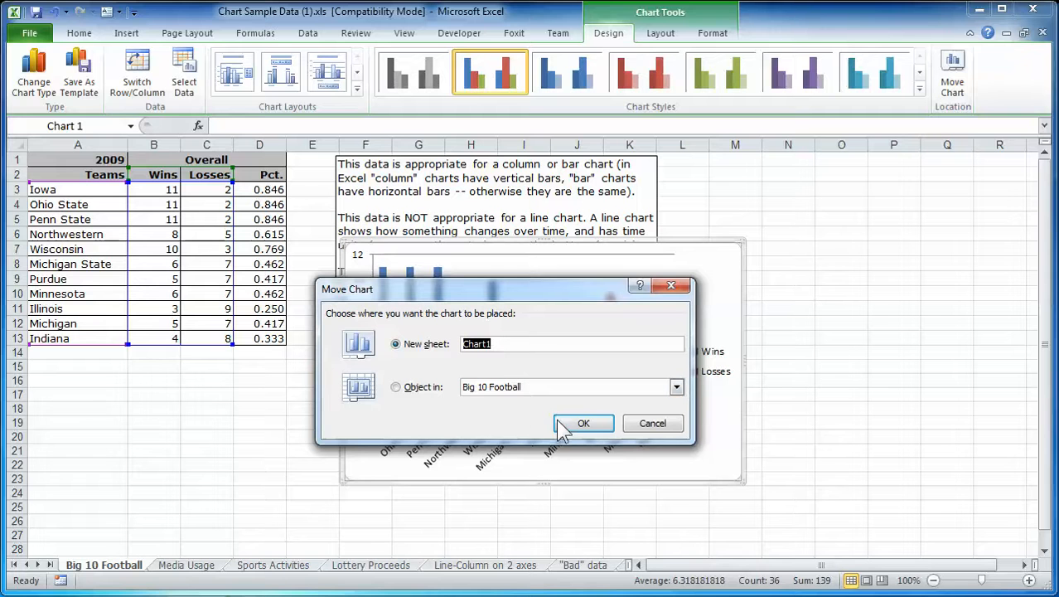
left_click(583, 424)
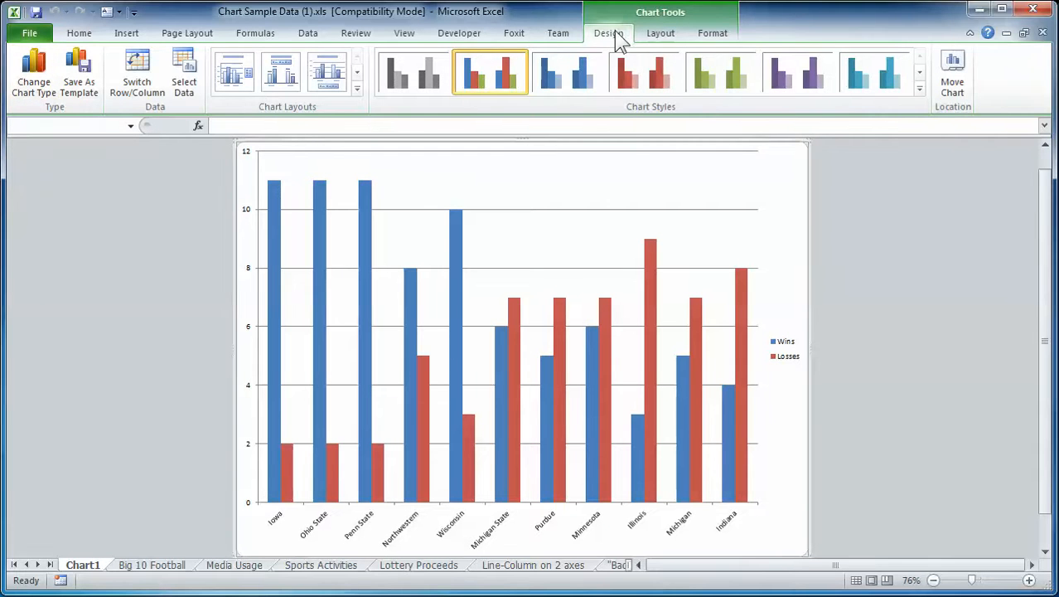
Change the chart type to 3-D Clustered Column
left_click(36, 83)
left_click_drag(252, 72, 557, 85)
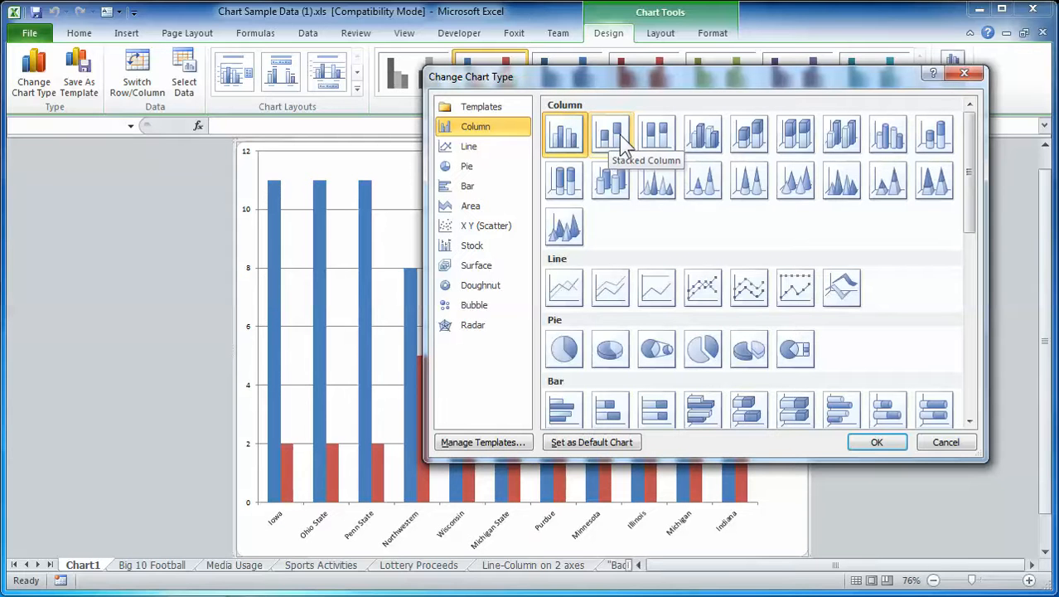
left_click(700, 138)
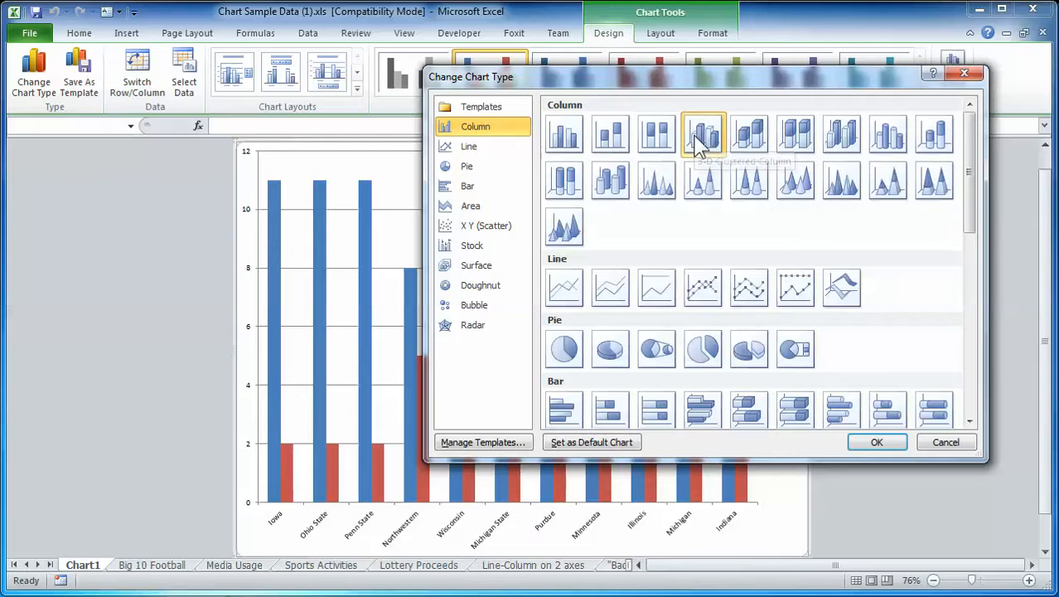
left_click(878, 444)
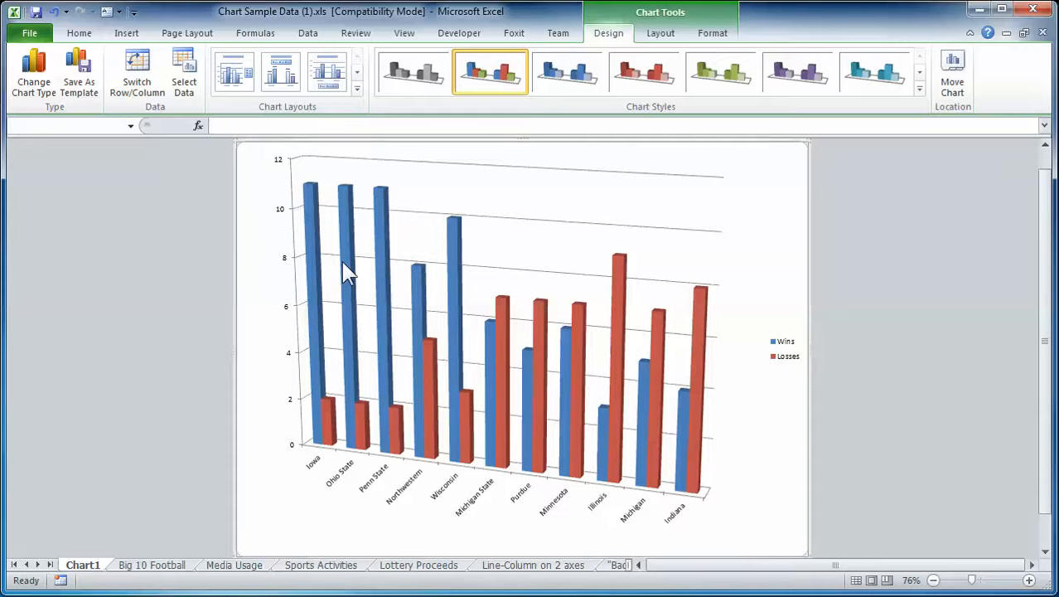
Change the chart type back to the flat Clustered Column
left_click(34, 68)
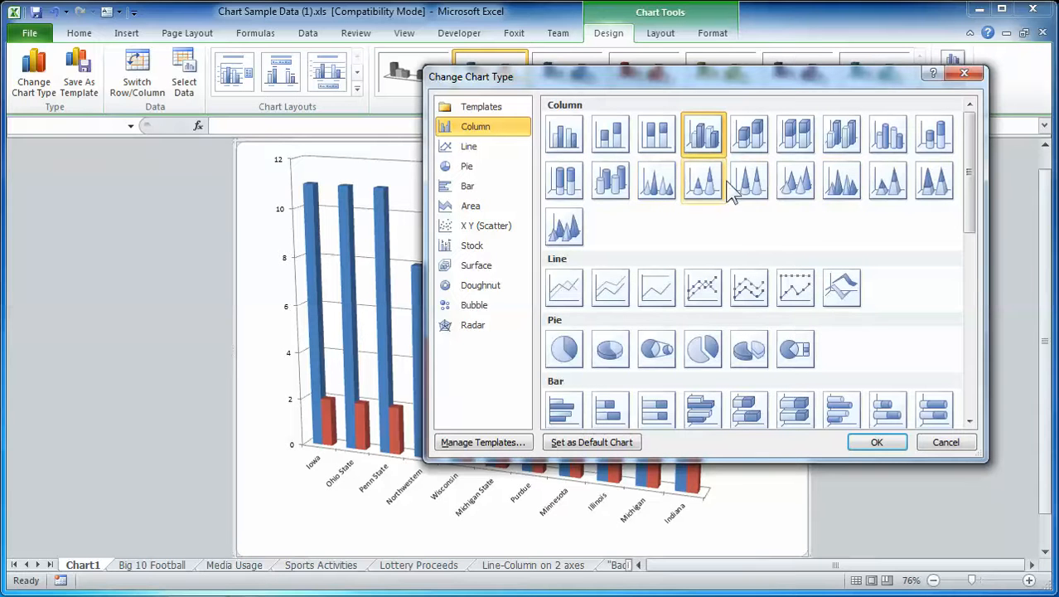
left_click(566, 137)
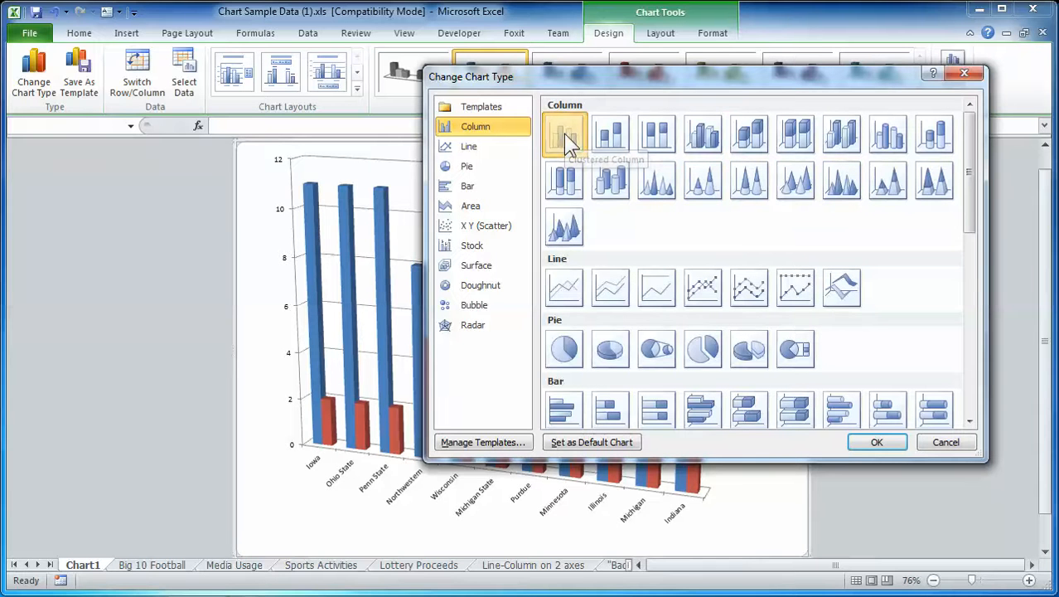
left_click(877, 442)
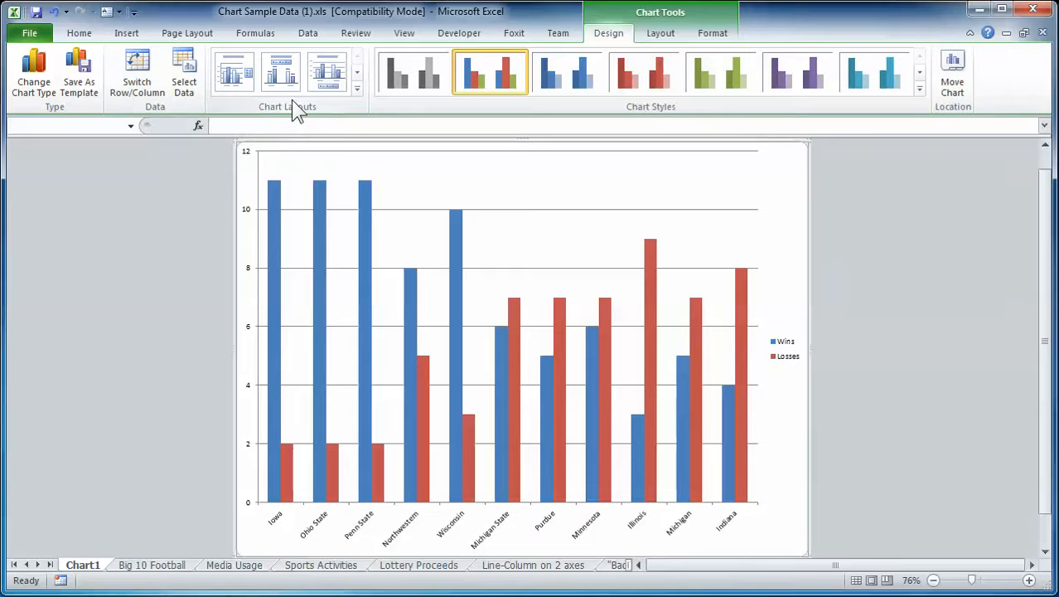
Try the first three chart layouts, with a chart title and the legend beside, above and below the columns
left_click(356, 89)
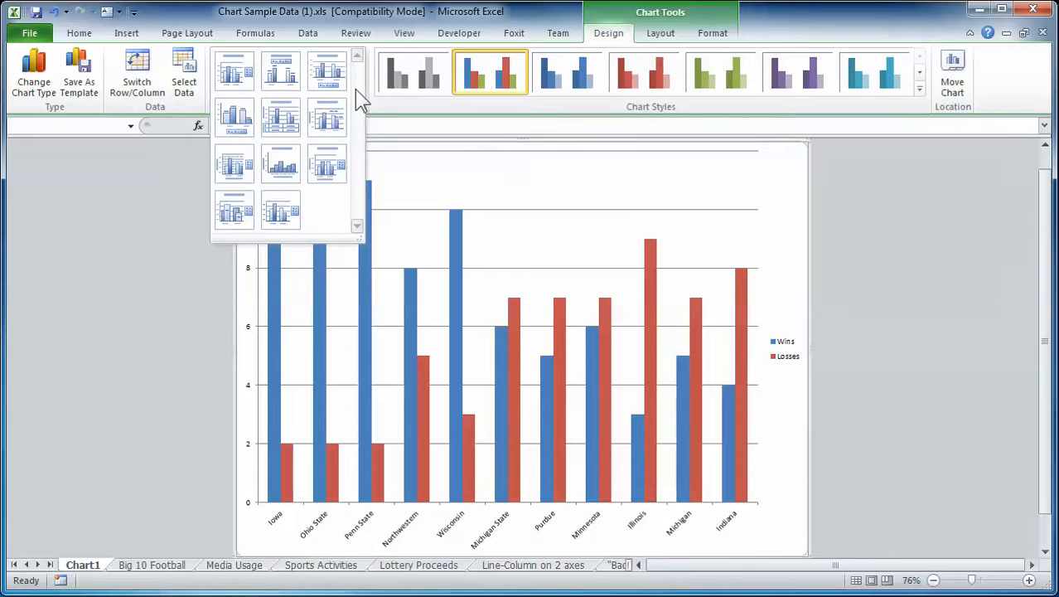
left_click(235, 73)
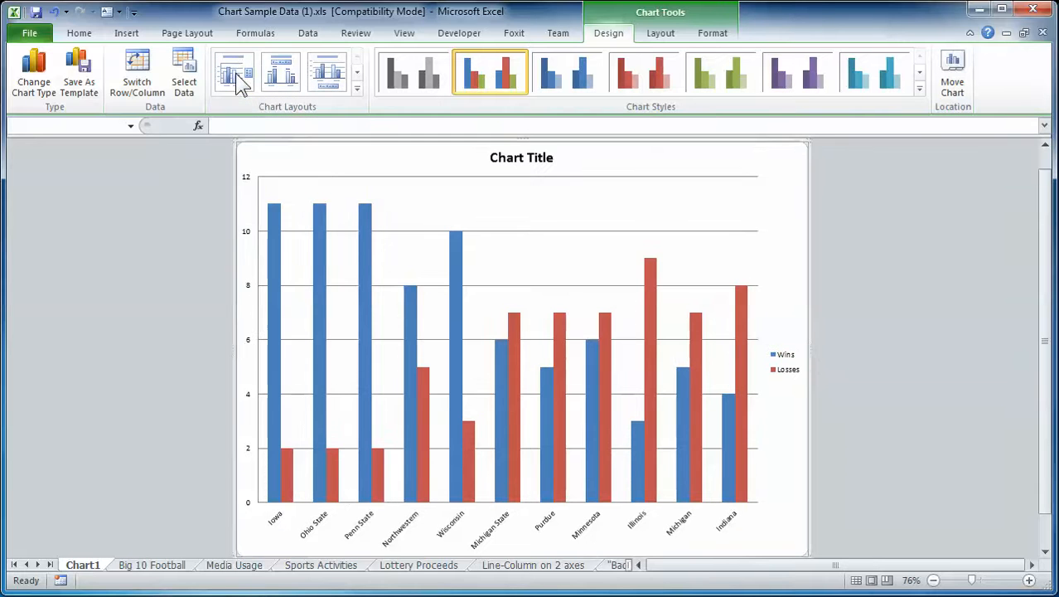
left_click(282, 74)
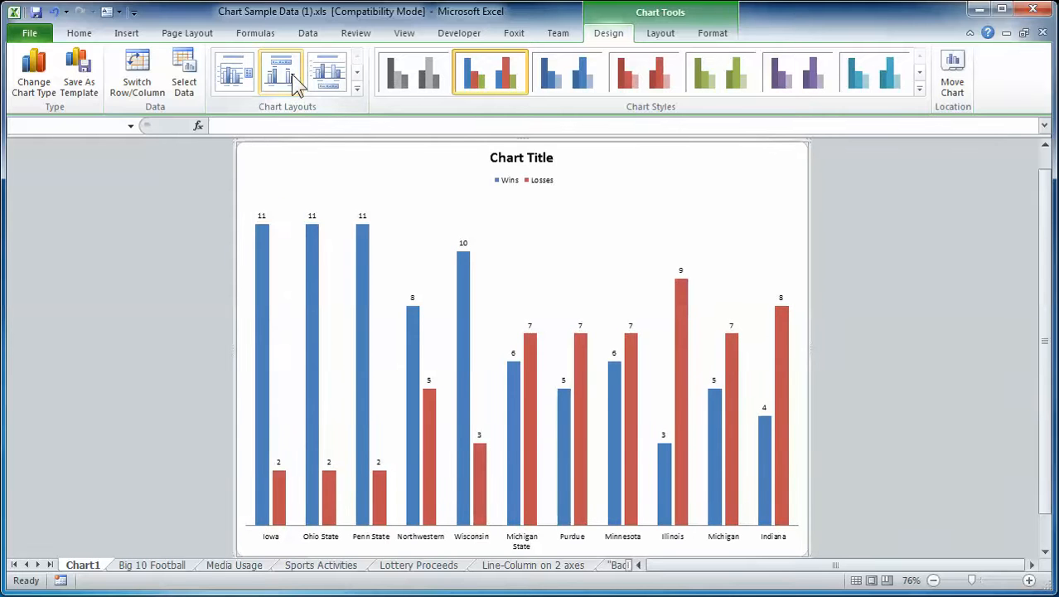
left_click(330, 86)
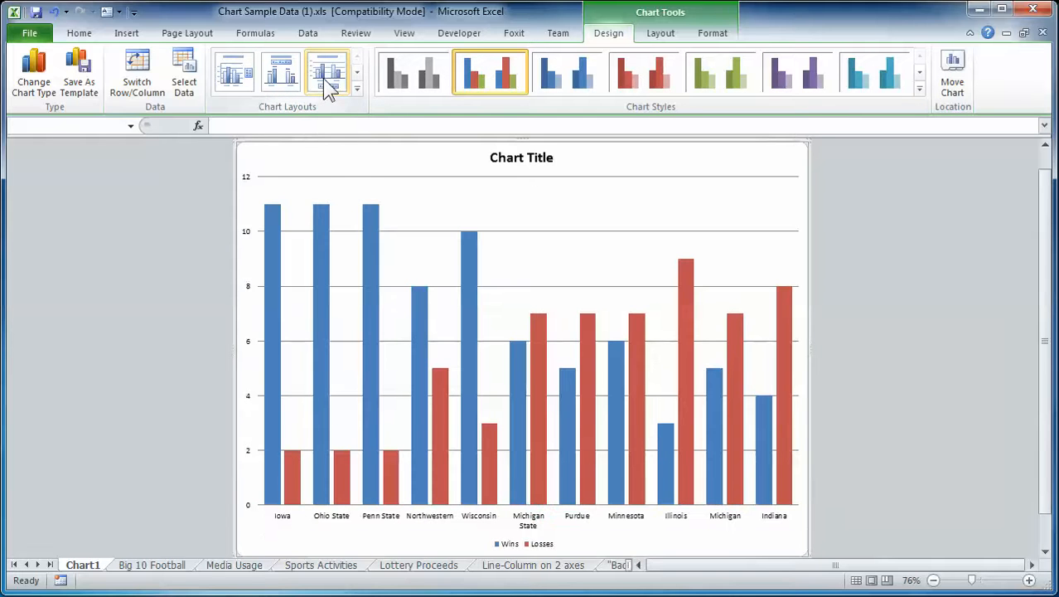
Try the chart layouts with data labels and no title, with a data table, and with labels only on the last category
left_click(355, 88)
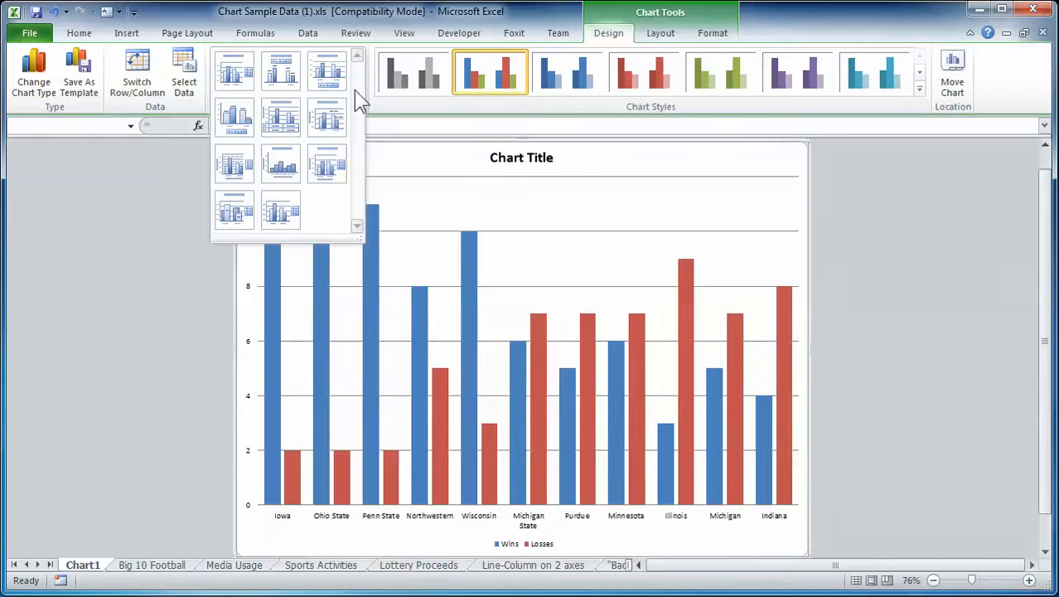
left_click(240, 117)
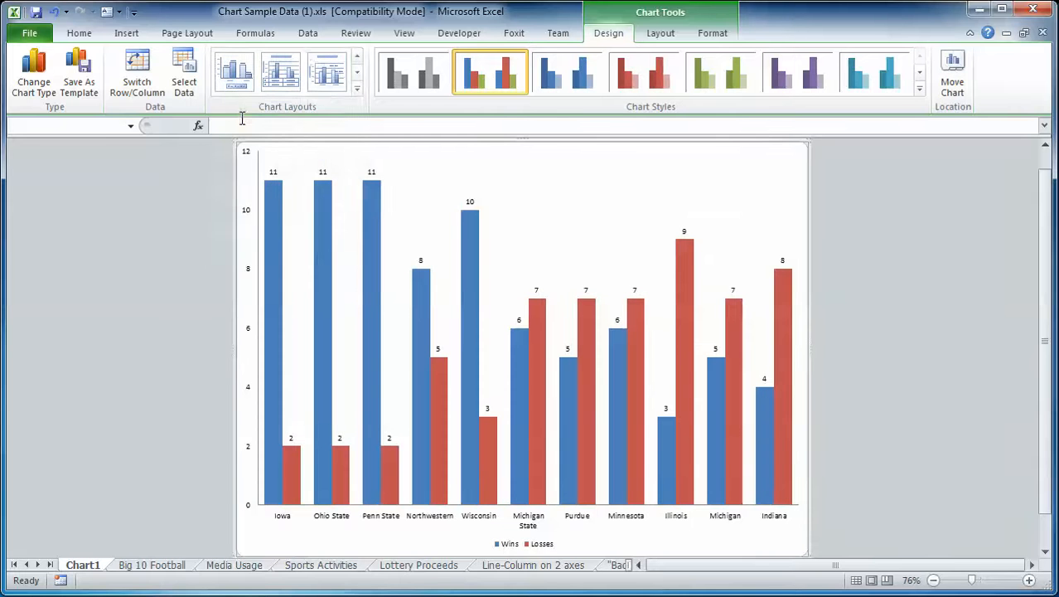
left_click(355, 88)
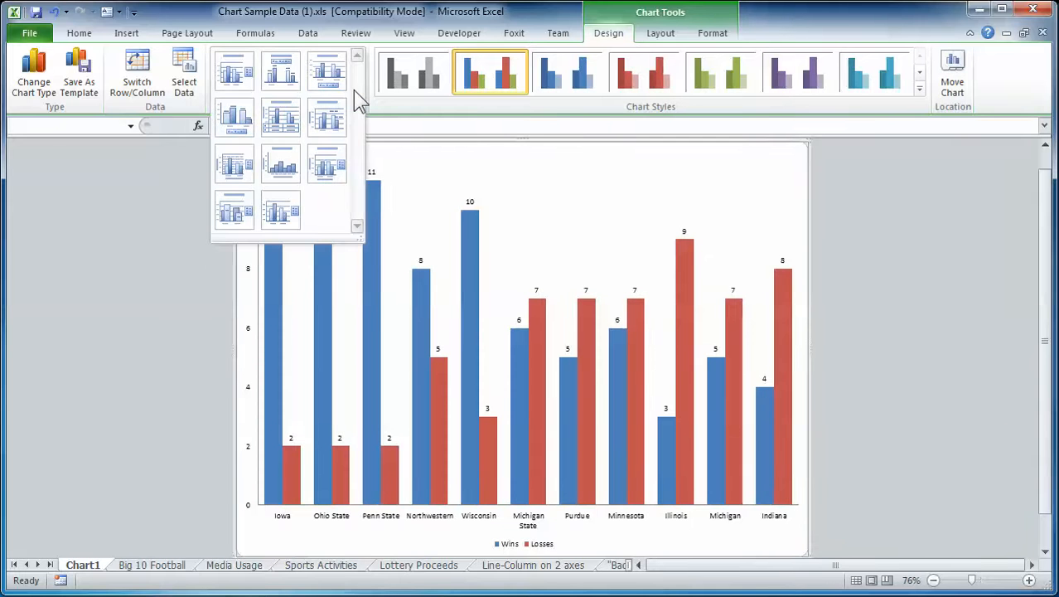
left_click(280, 117)
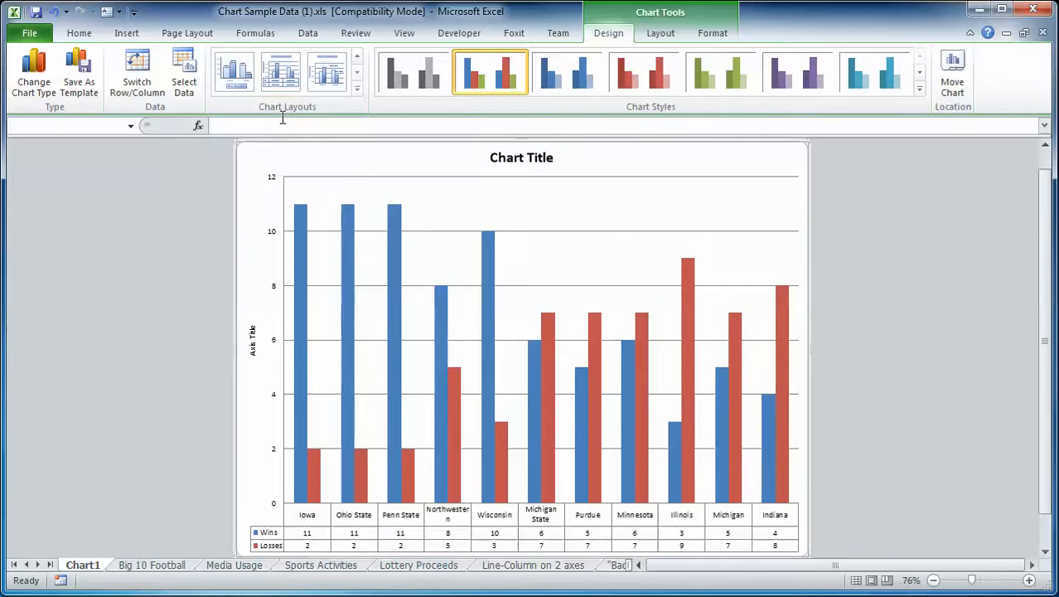
left_click(357, 87)
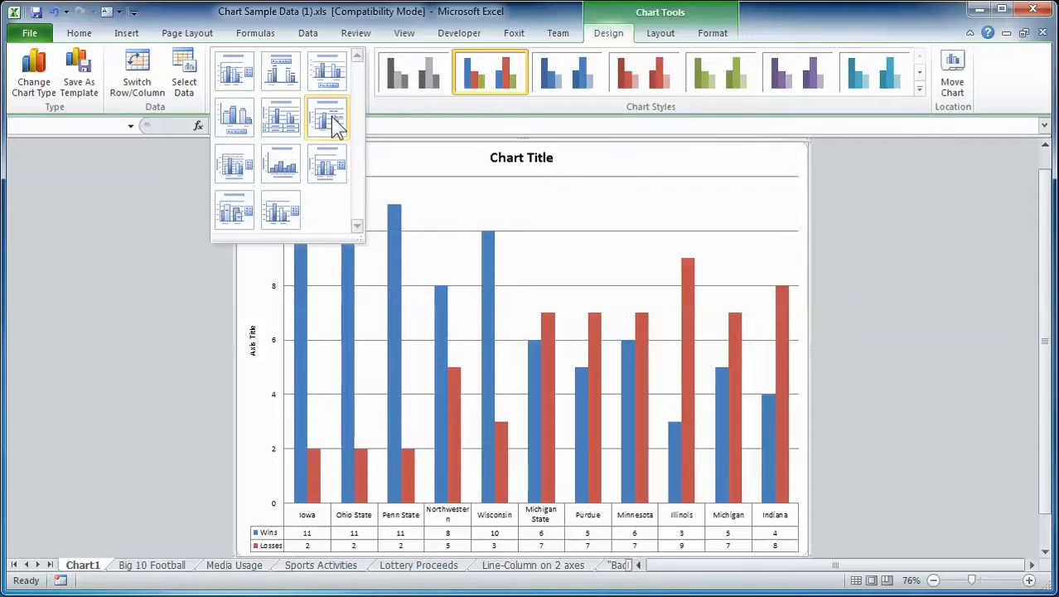
left_click(332, 117)
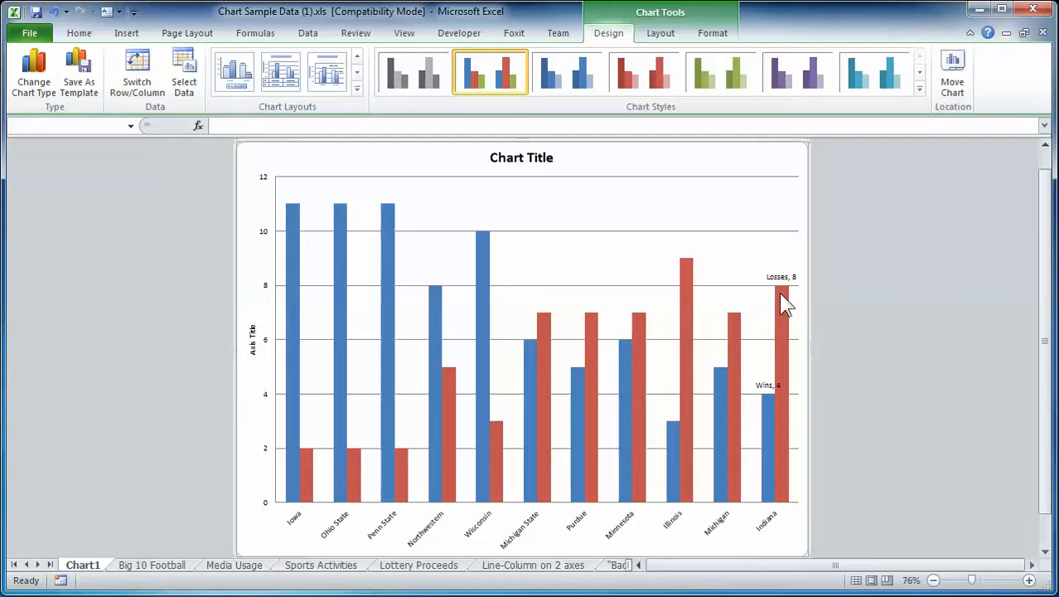
Try the chart layout with minor gridlines and the one with touching columns and no gridlines or legend
left_click(357, 87)
left_click(235, 163)
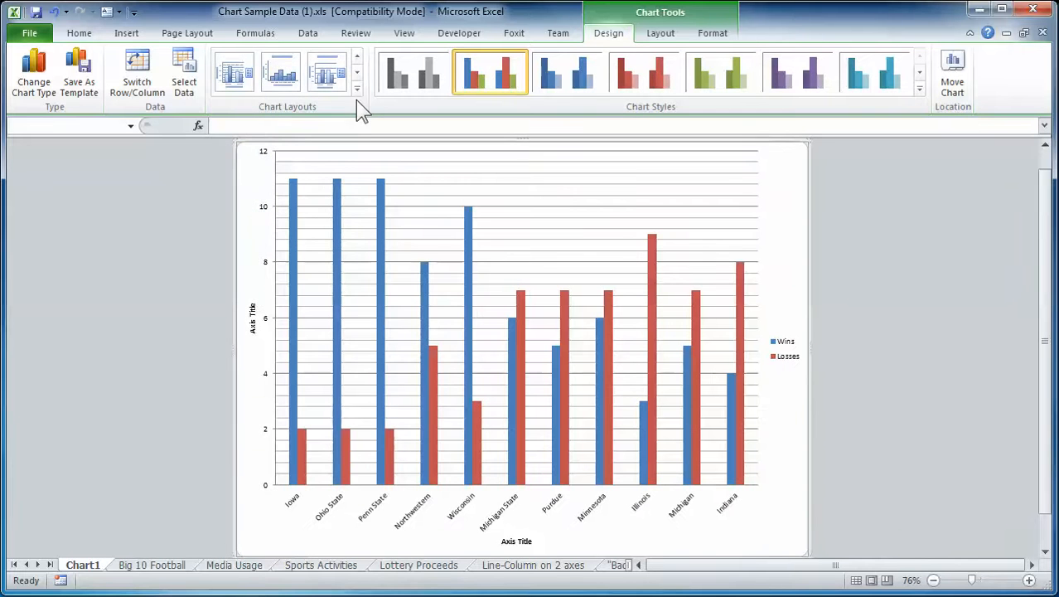
left_click(357, 87)
left_click(275, 161)
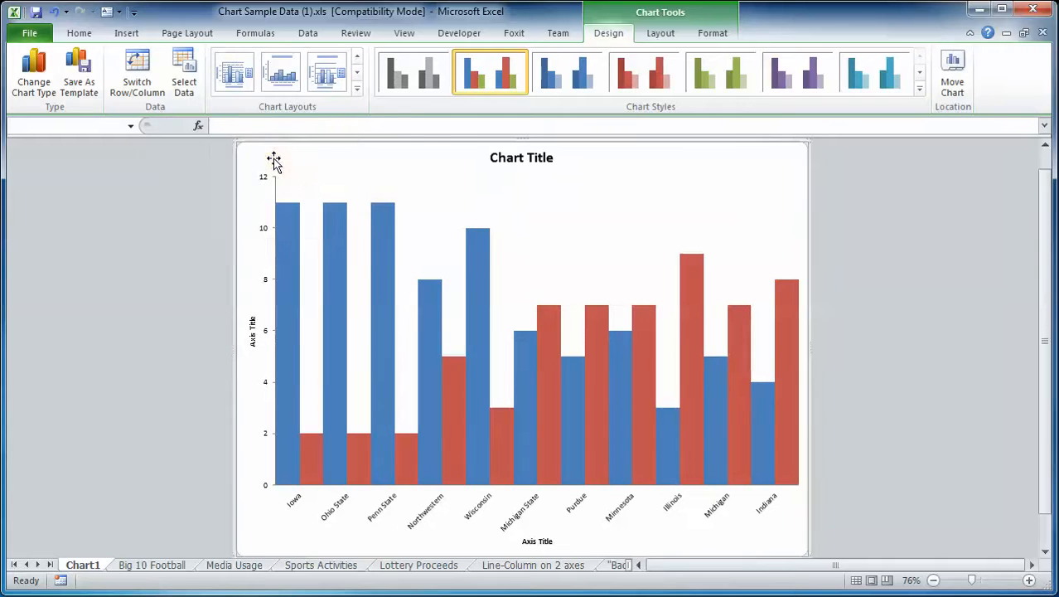
Apply the chart layout with a chart title, both axis titles, major gridlines and a legend beside the columns
left_click(357, 89)
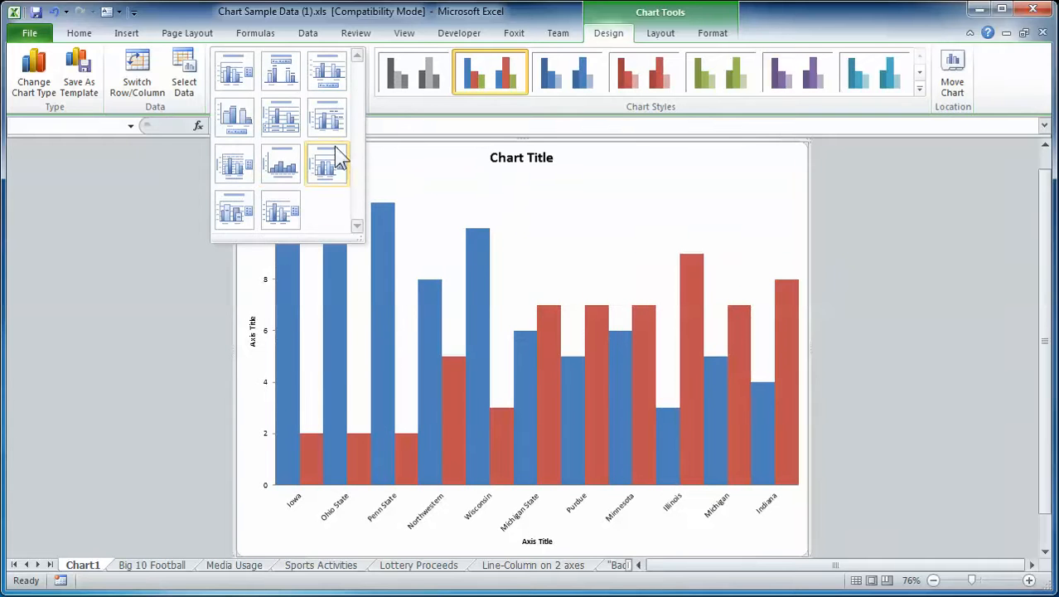
left_click(331, 165)
left_click(358, 88)
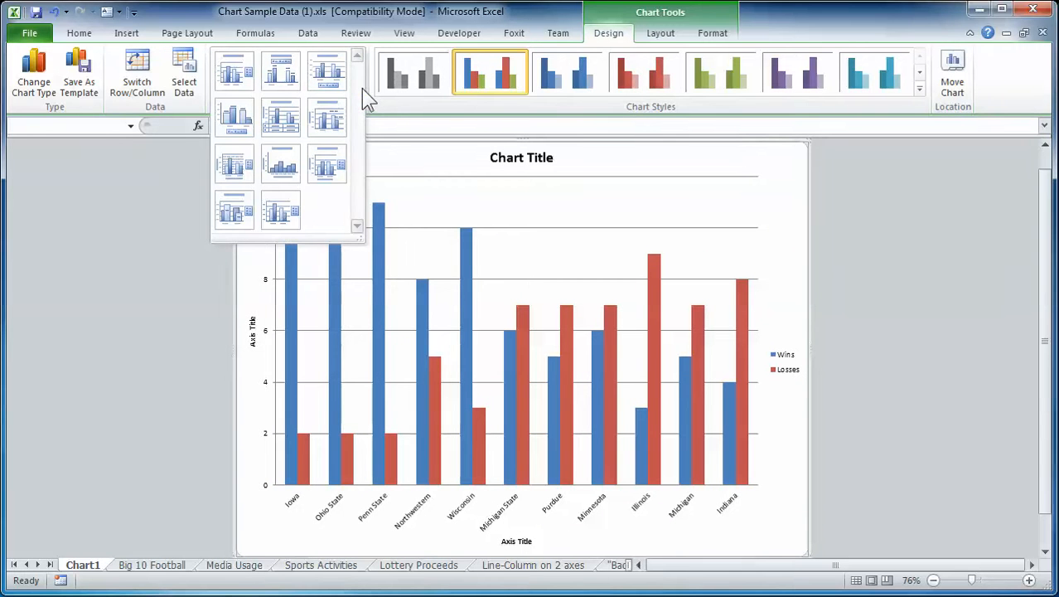
left_click(580, 174)
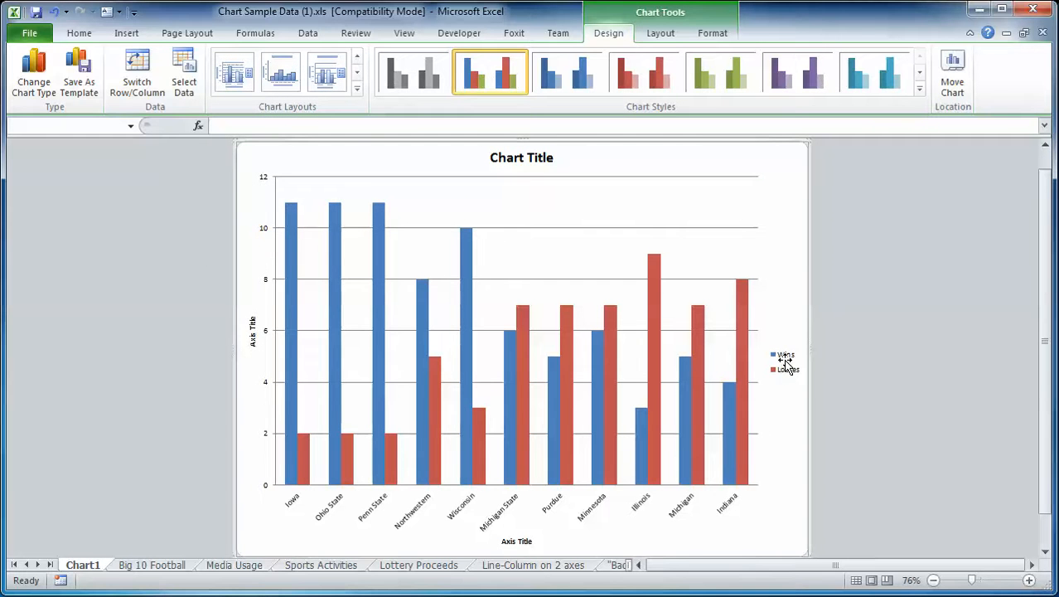
left_click(356, 88)
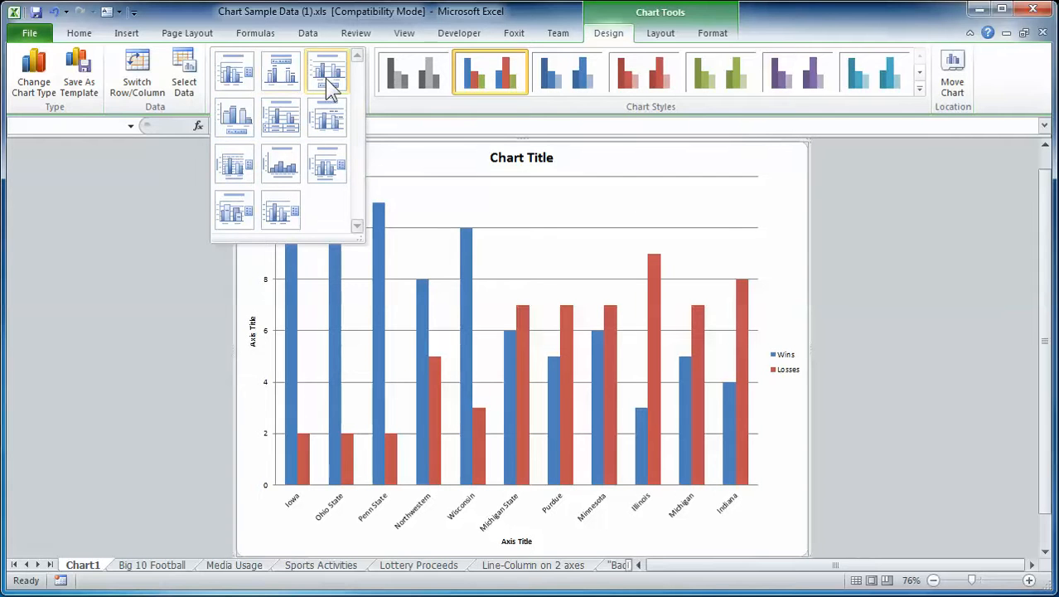
left_click(444, 172)
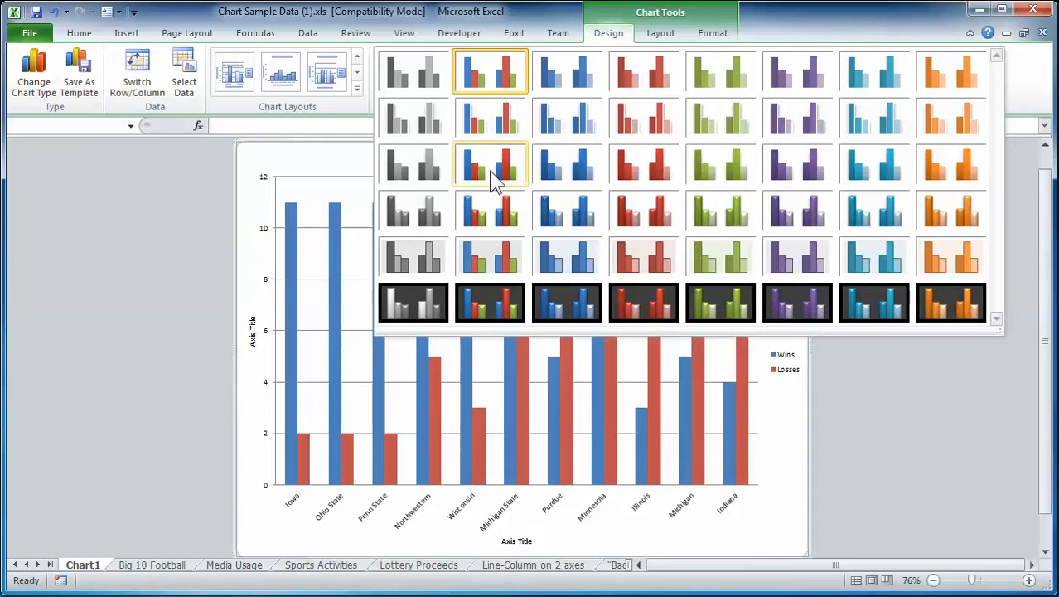
Apply the multicolour bevelled chart style from the fourth row of the style gallery
left_click(495, 222)
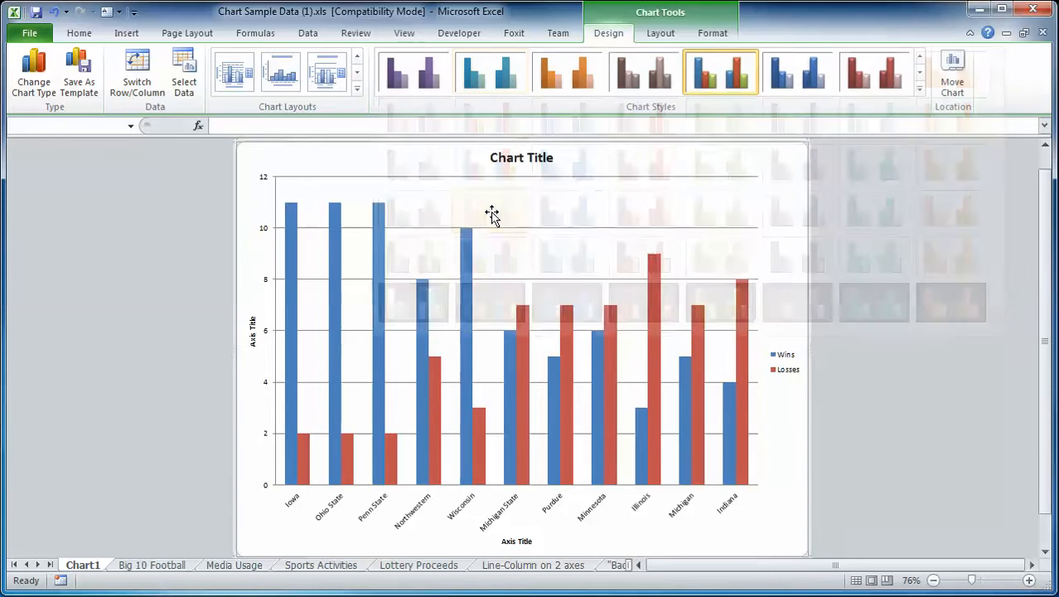